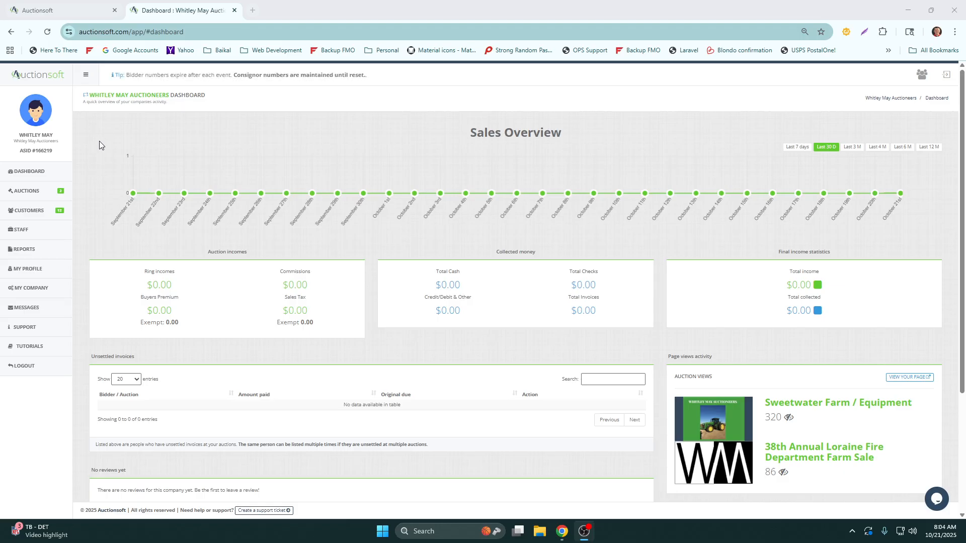
Open the management page of the Sweetwater Farm / Equipment auction from the upcoming auctions list
triple_click(17, 139)
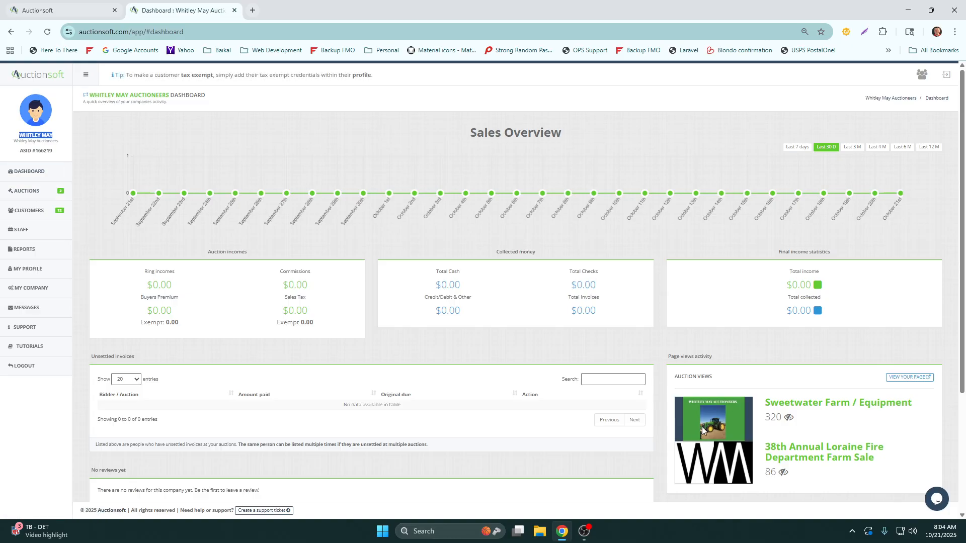
left_click_drag(765, 403, 914, 405)
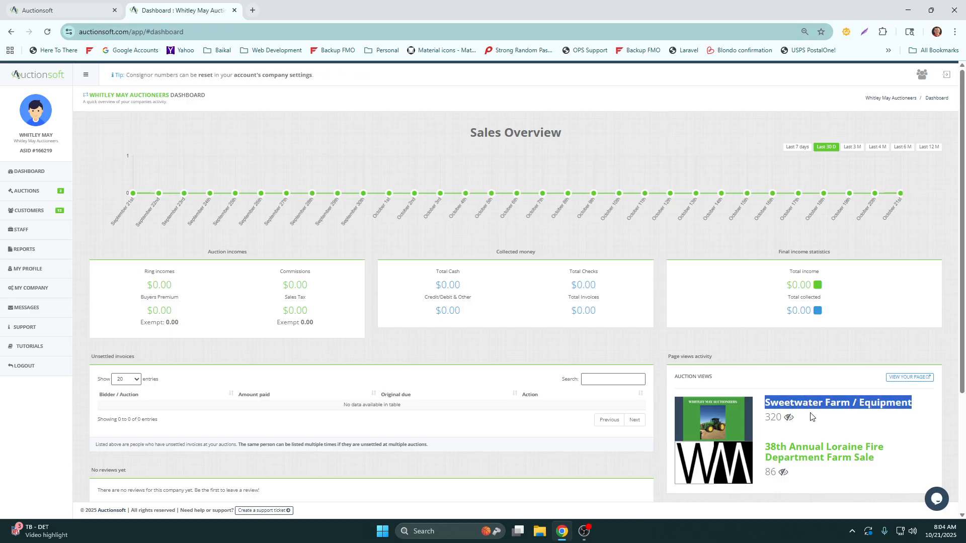
left_click(36, 194)
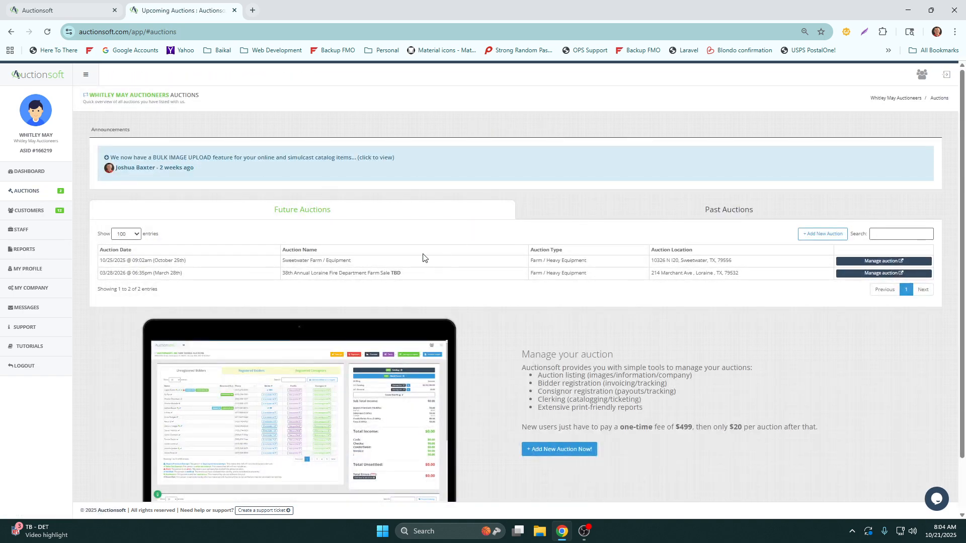
left_click_drag(362, 265, 281, 261)
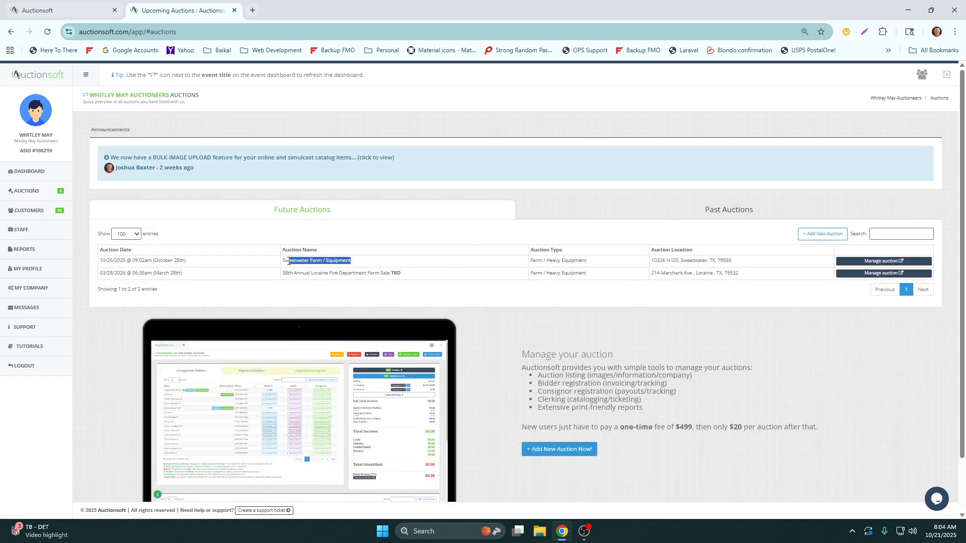
left_click(867, 262)
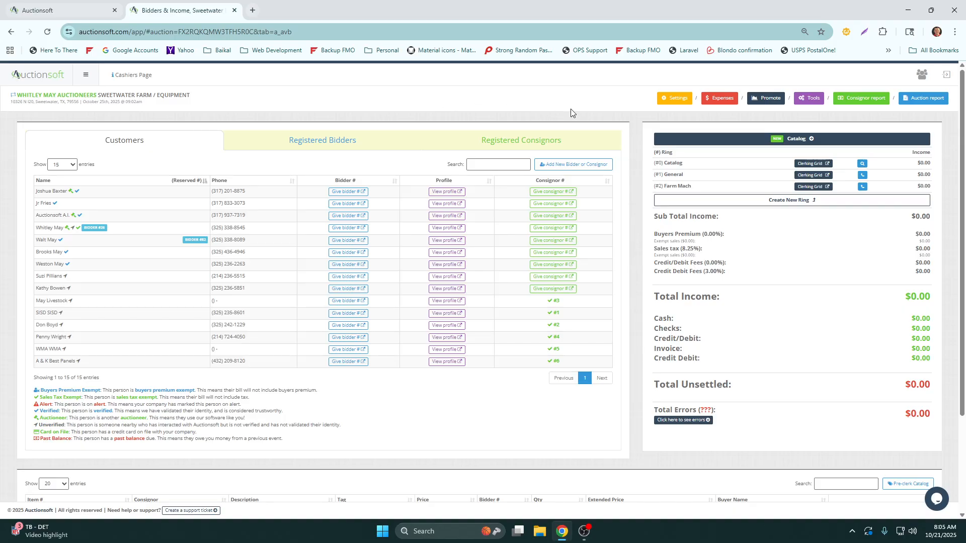
Look over the auction's customer list, ring incomes, total income and item table
scroll(633, 151, "down", 3)
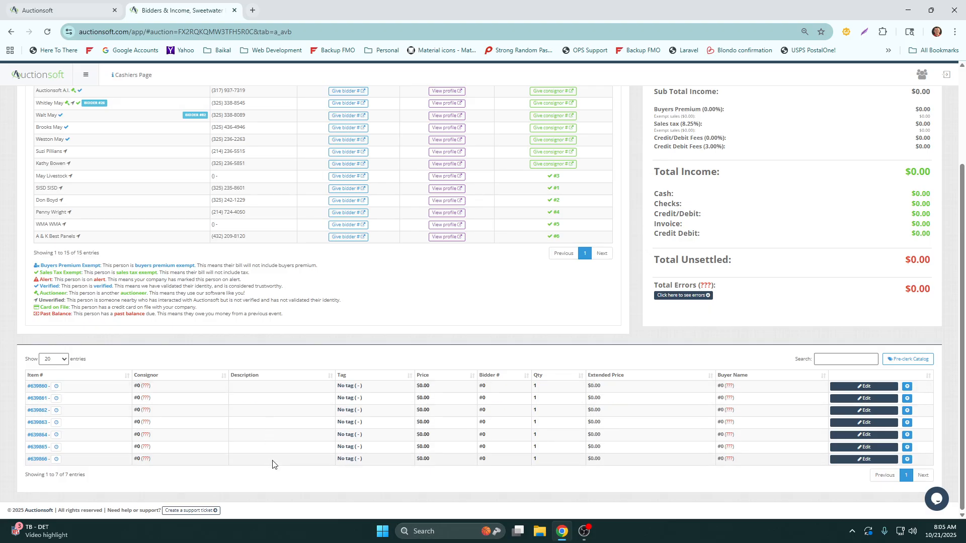
scroll(639, 331, "up", 3)
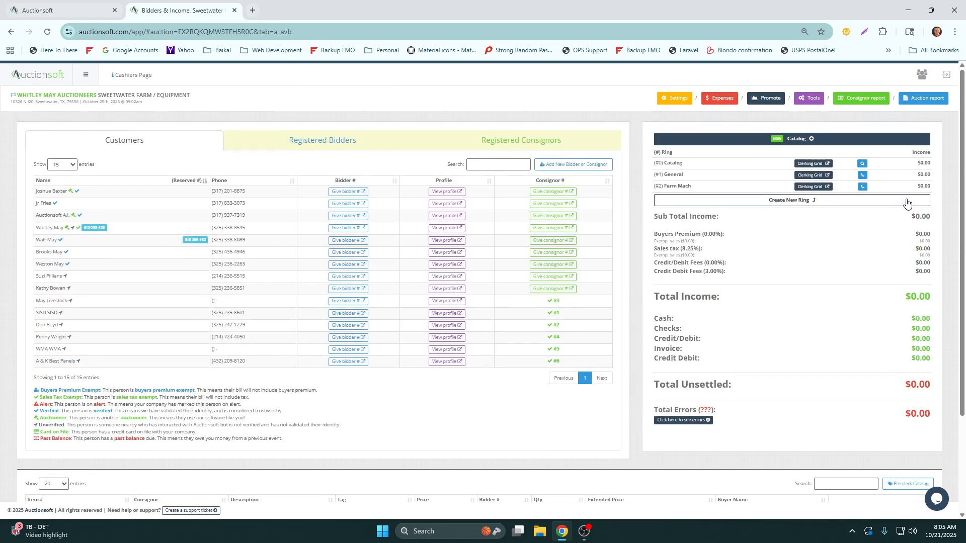
left_click_drag(906, 297, 934, 301)
left_click(630, 123)
scroll(633, 126, "down", 1)
scroll(633, 129, "up", 1)
Pre-clerk a catalog item for consignor 1 with lot number 2156 and the item name Goat
scroll(632, 140, "down", 3)
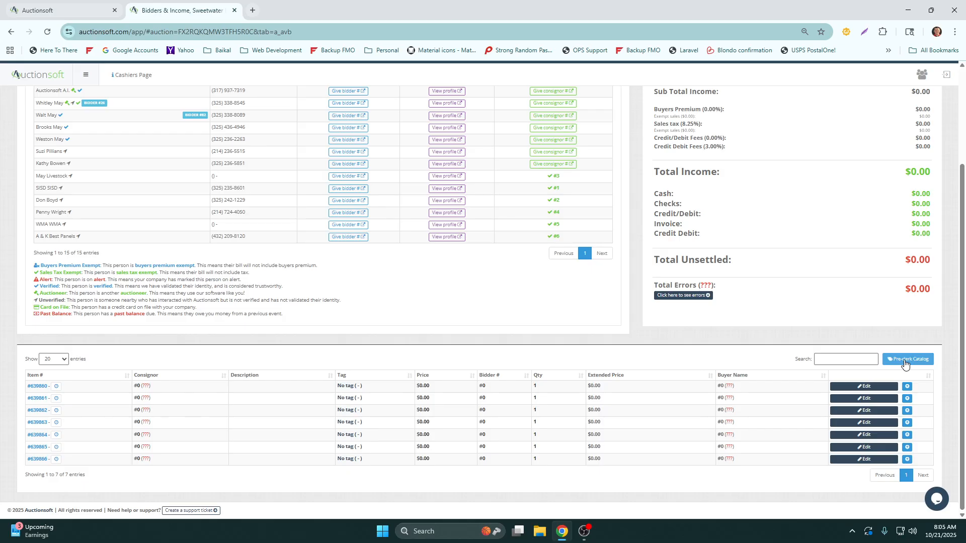
left_click(905, 360)
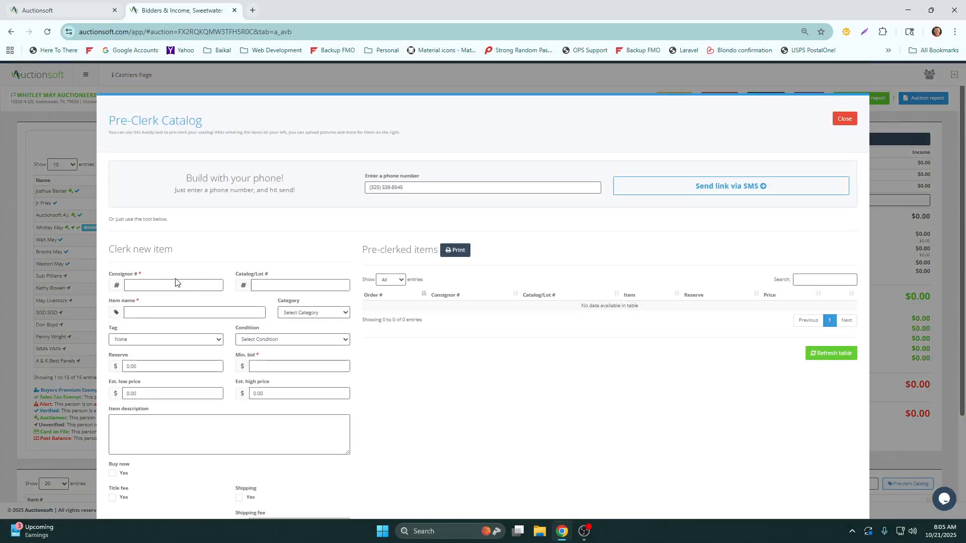
scroll(344, 283, "down", 1)
scroll(343, 283, "down", 2)
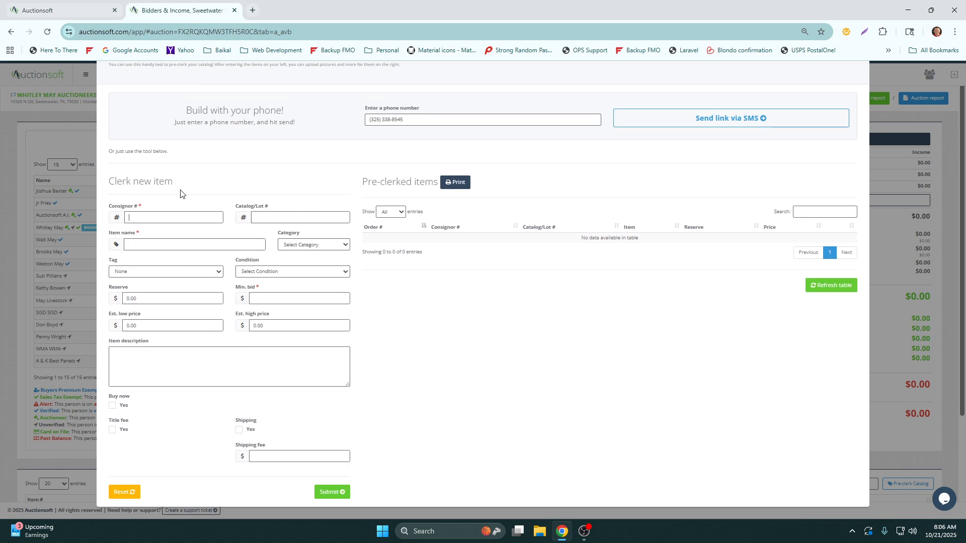
type("1")
type("2156")
left_click(183, 243)
type("Go")
left_click(278, 303)
left_click(316, 492)
Close the pre-clerk form and open the full catalog of the Catalog ring
left_click_drag(389, 244, 367, 239)
left_click(420, 247)
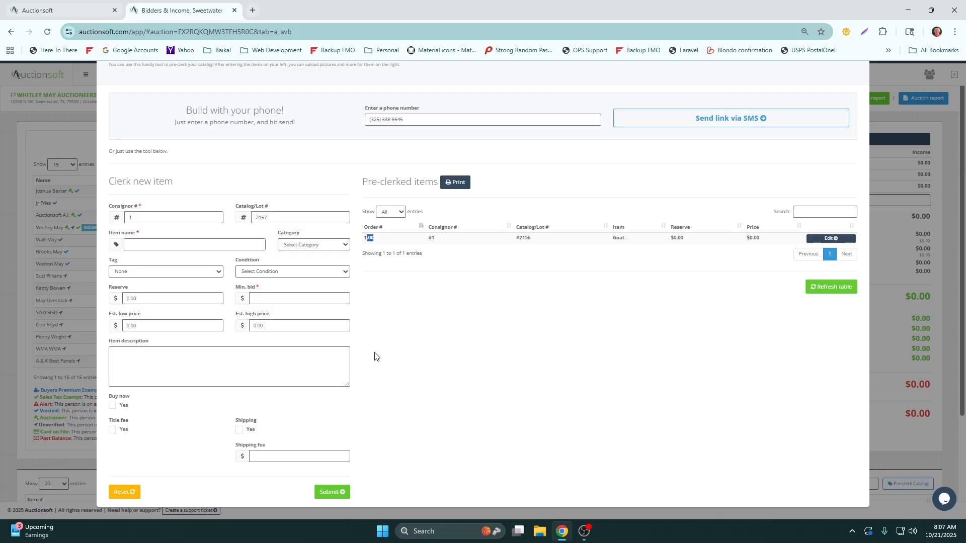
scroll(375, 357, "up", 2)
left_click(842, 121)
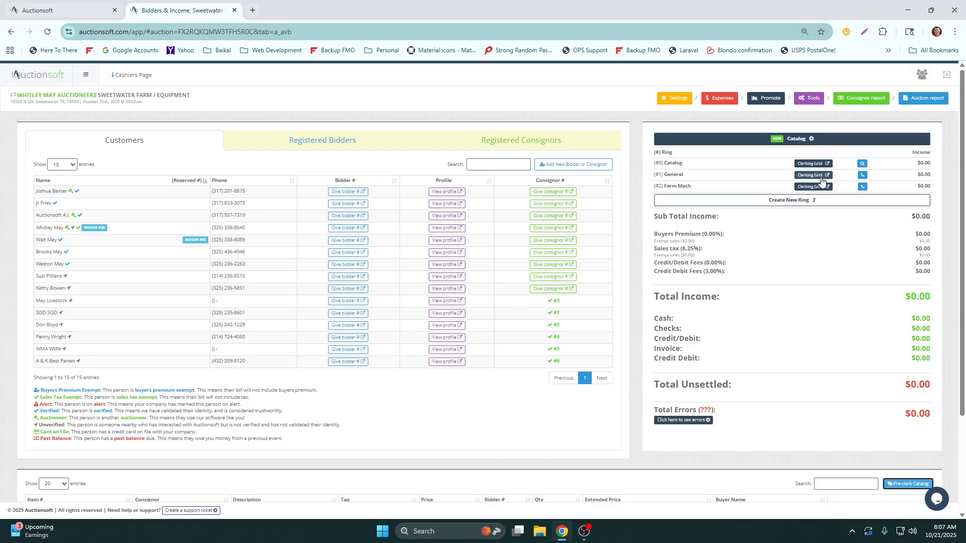
triple_click(679, 162)
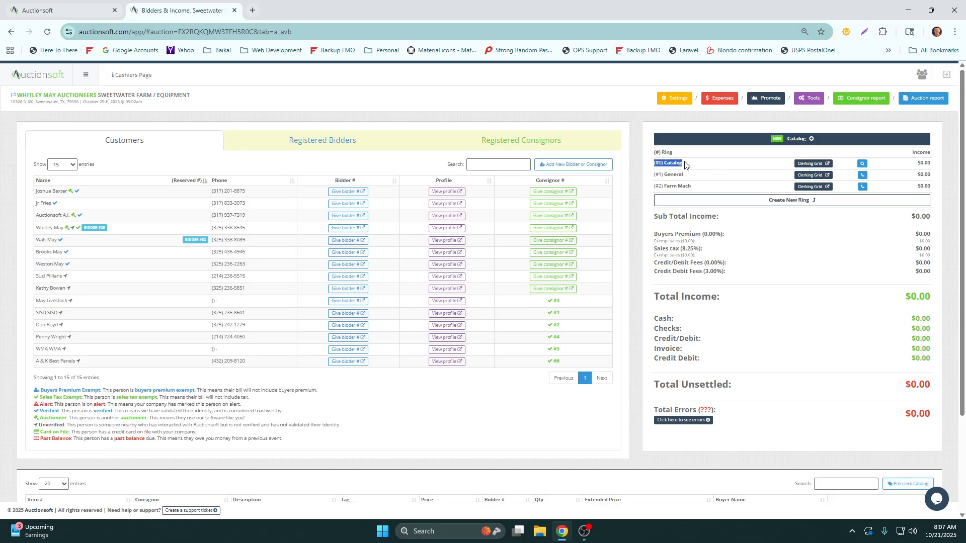
left_click(863, 165)
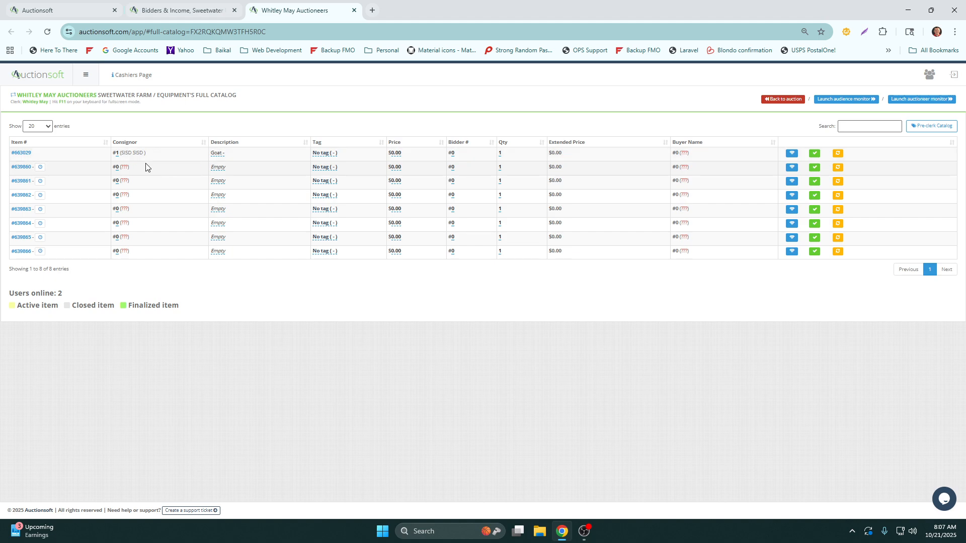
left_click_drag(145, 153, 121, 156)
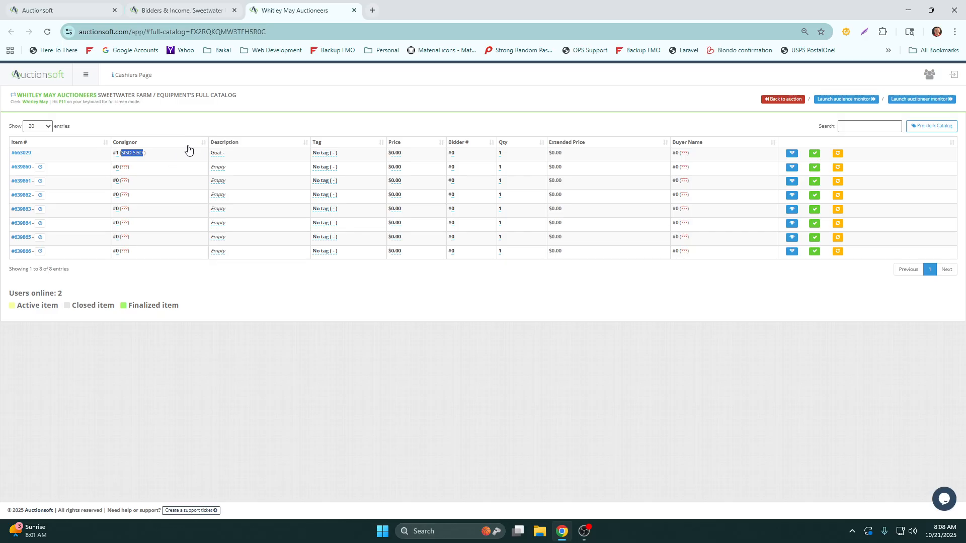
Enable Clerking Catalog Input under the Other section of the company's rates and settings
left_click(189, 13)
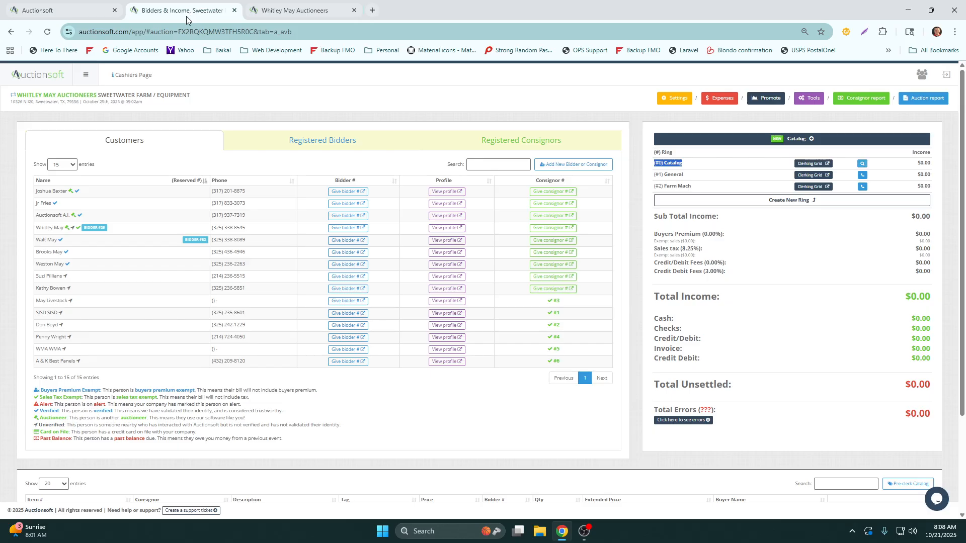
left_click(89, 82)
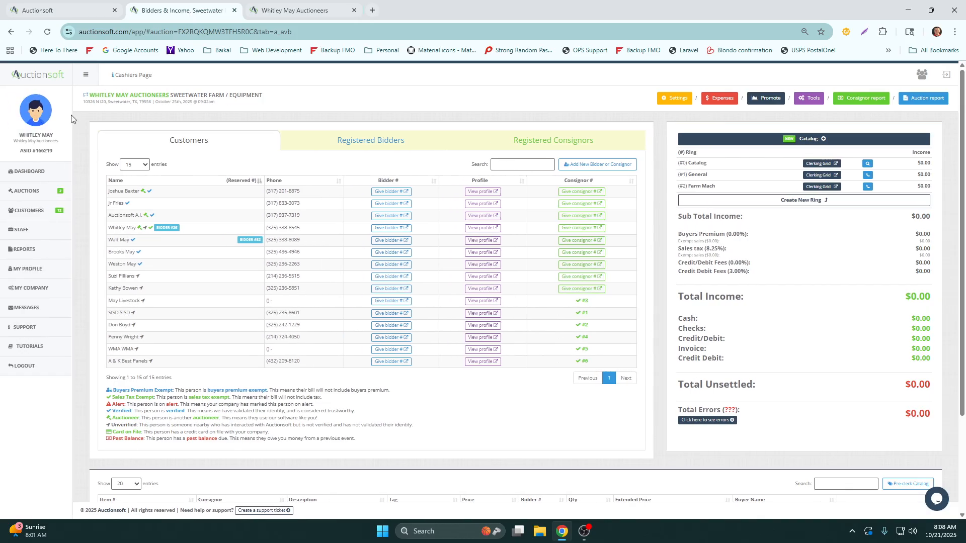
left_click(39, 291)
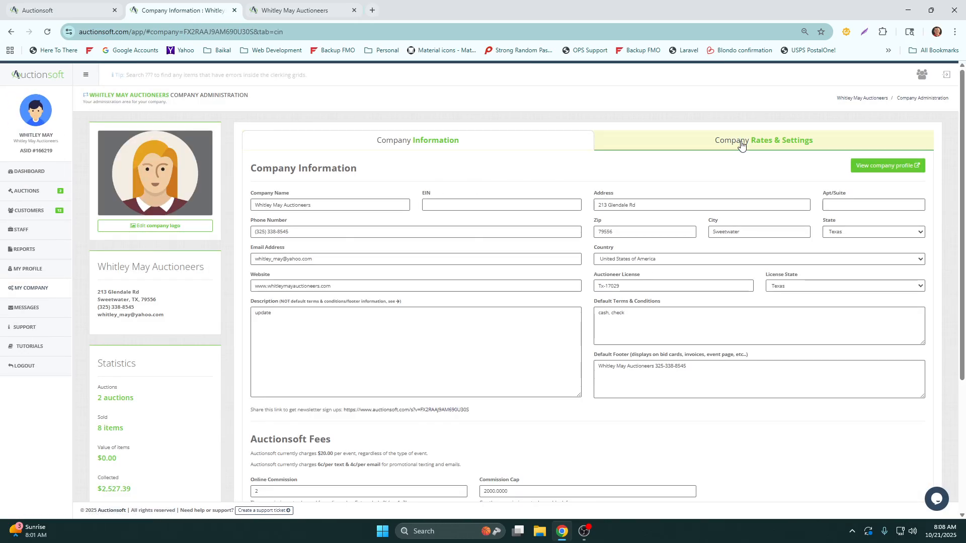
left_click(742, 145)
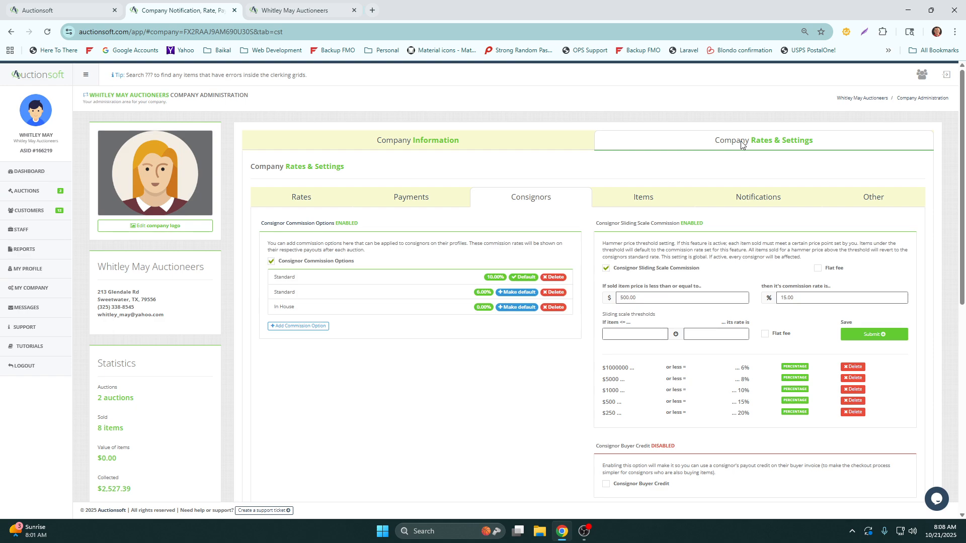
left_click(851, 199)
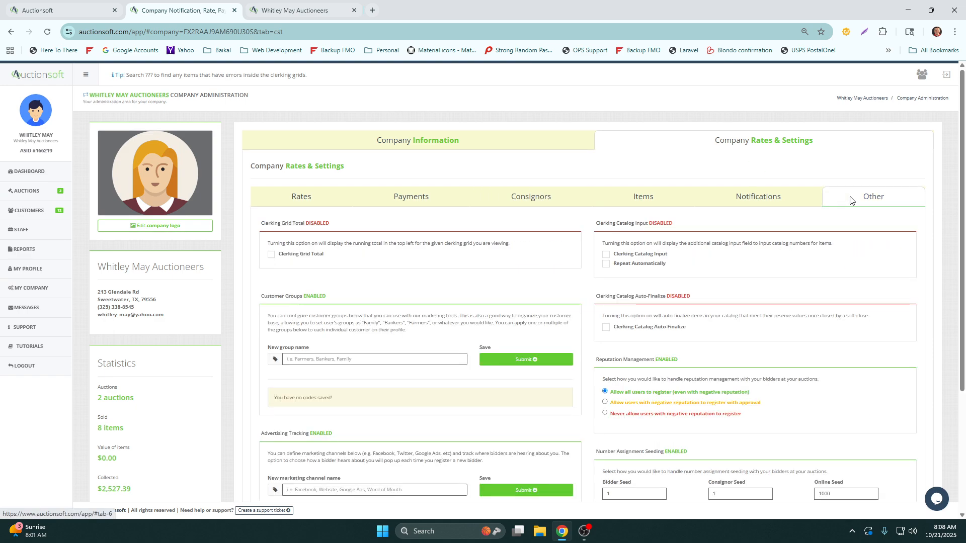
left_click(606, 255)
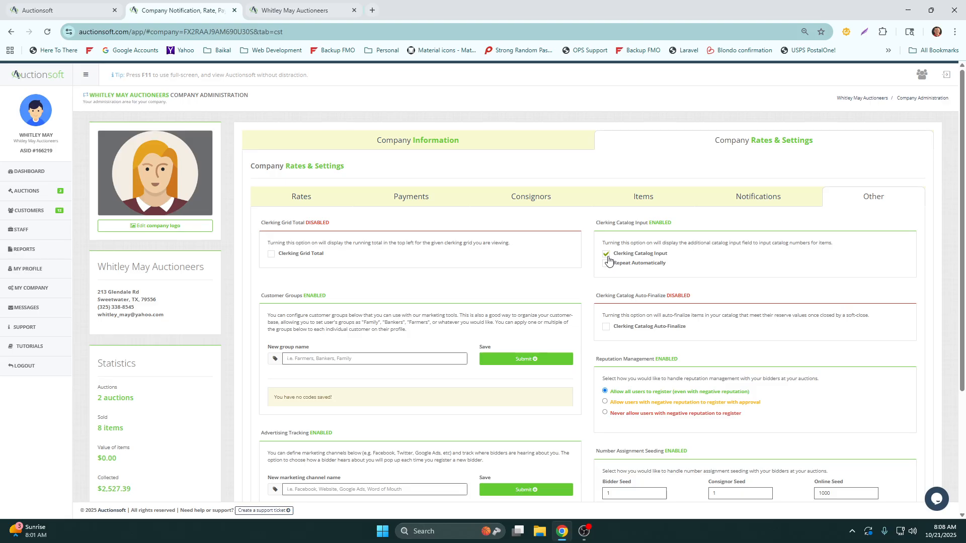
Reload the full catalog and search it for 2156, for goa, and for 2156 again
left_click(289, 14)
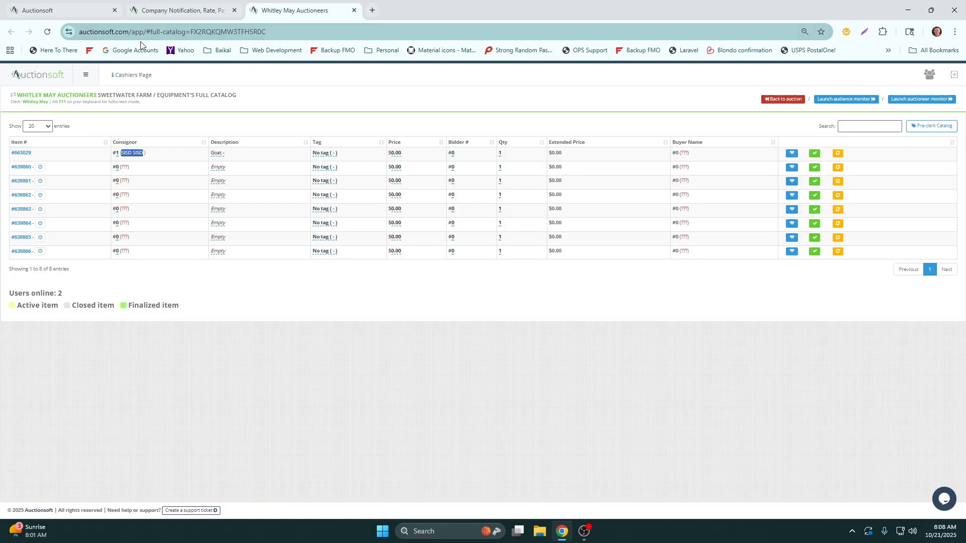
left_click(47, 31)
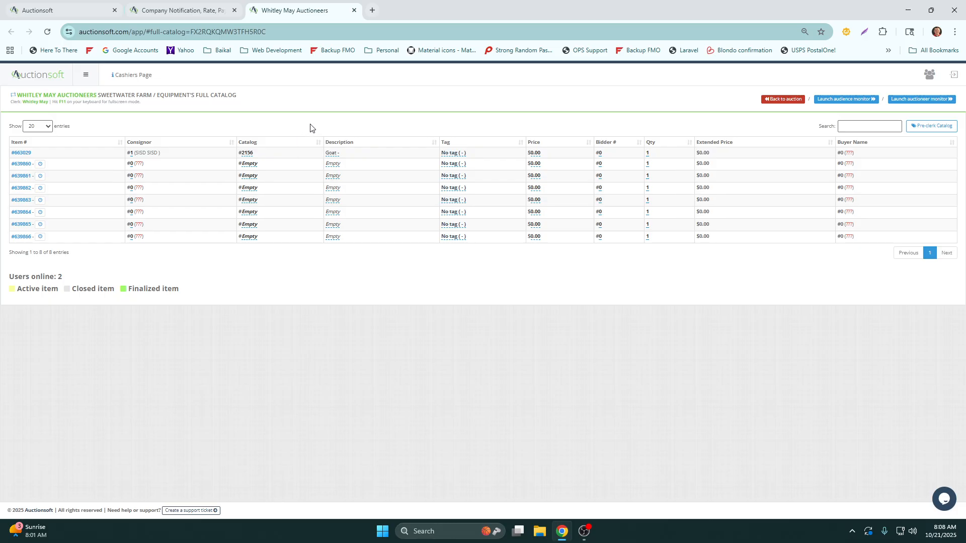
left_click(860, 126)
type("2156")
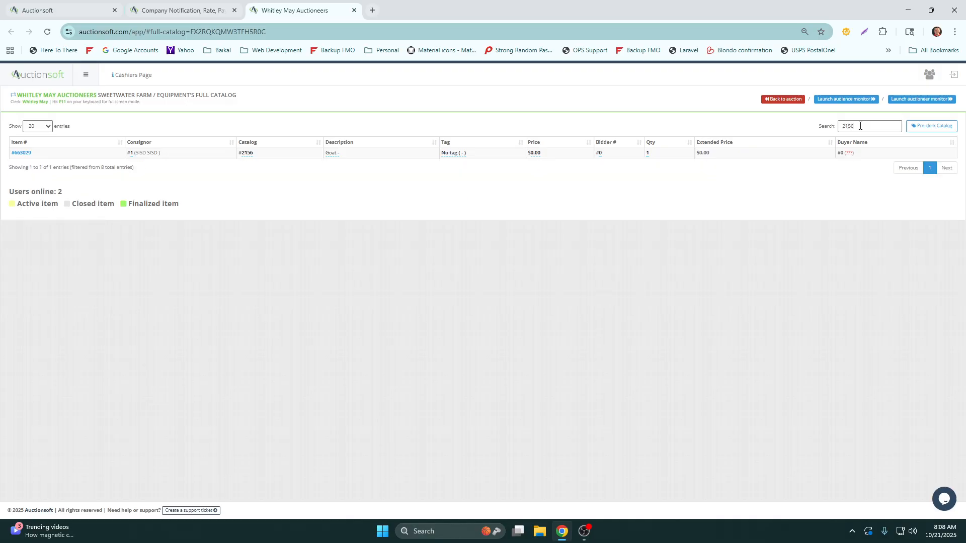
left_click_drag(860, 126, 823, 130)
type("goat")
double_click(840, 127)
type("2156")
Set the price of lot 2156 to 250 and its bidder number to 25
left_click(536, 153)
type("250")
key("Return")
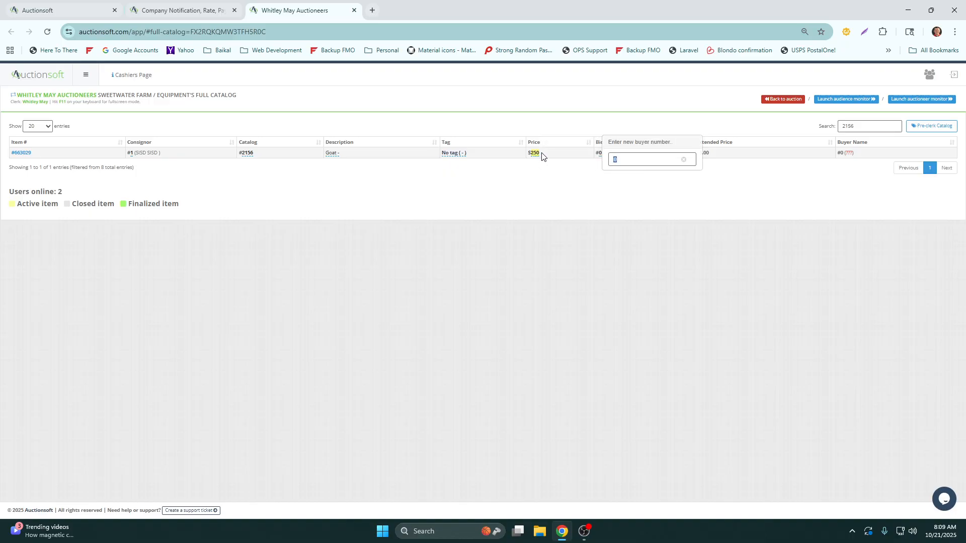
left_click(535, 154)
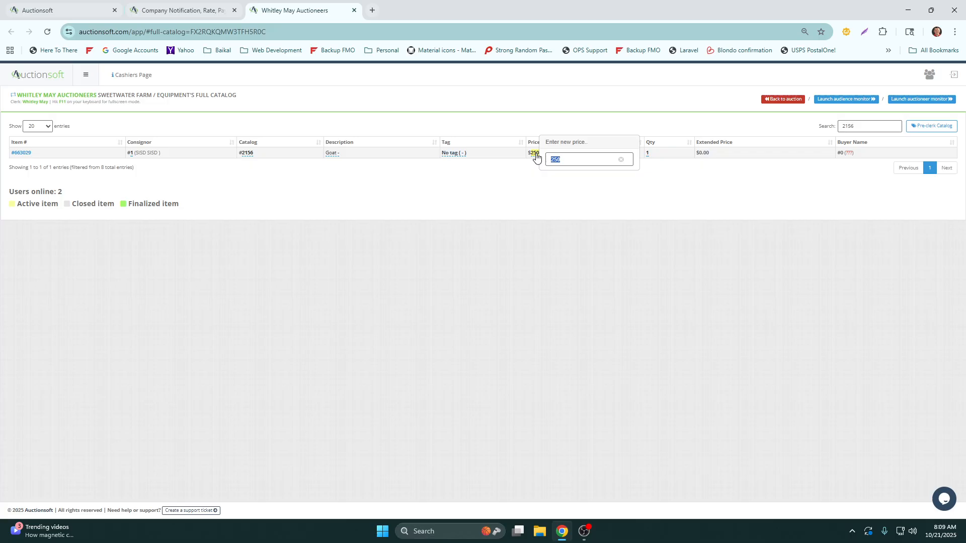
key("Tab")
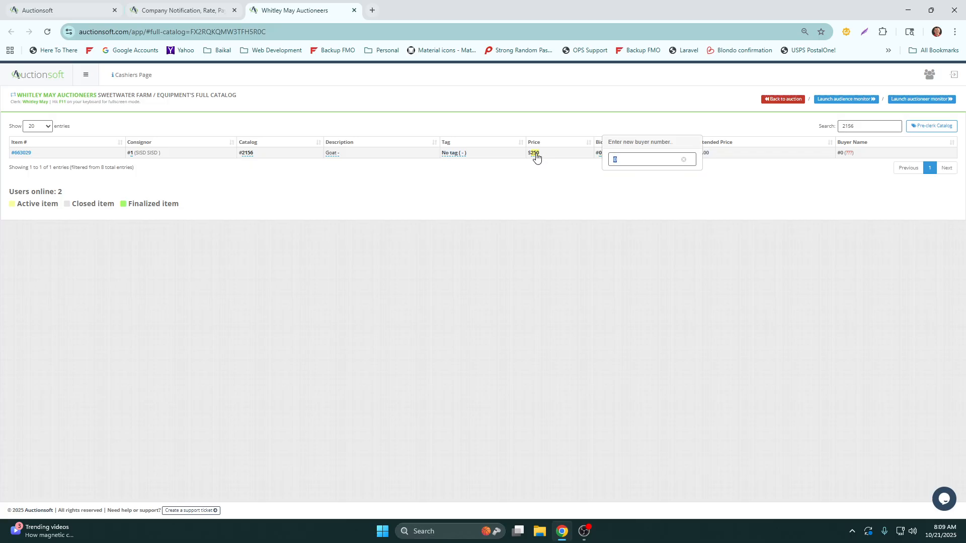
left_click(537, 158)
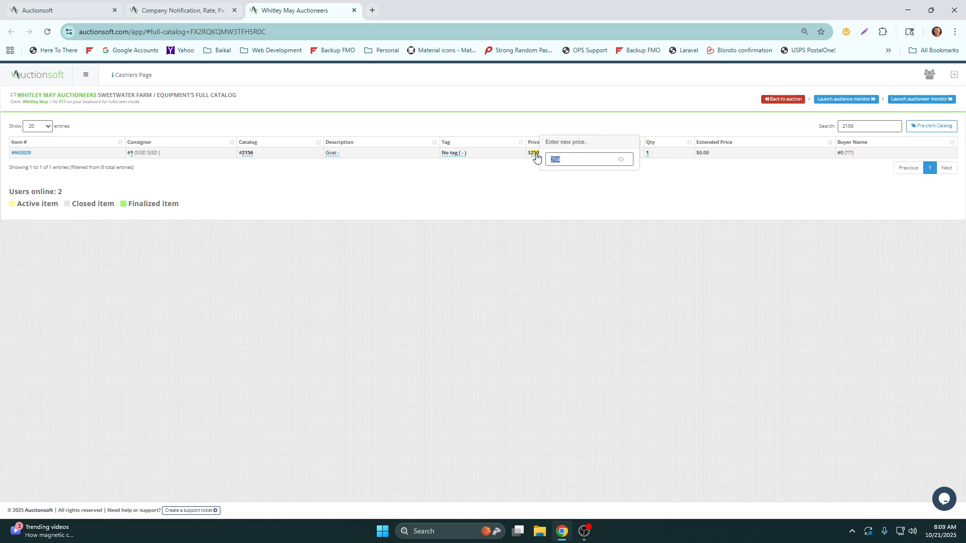
key("Tab")
type("25")
key("Return")
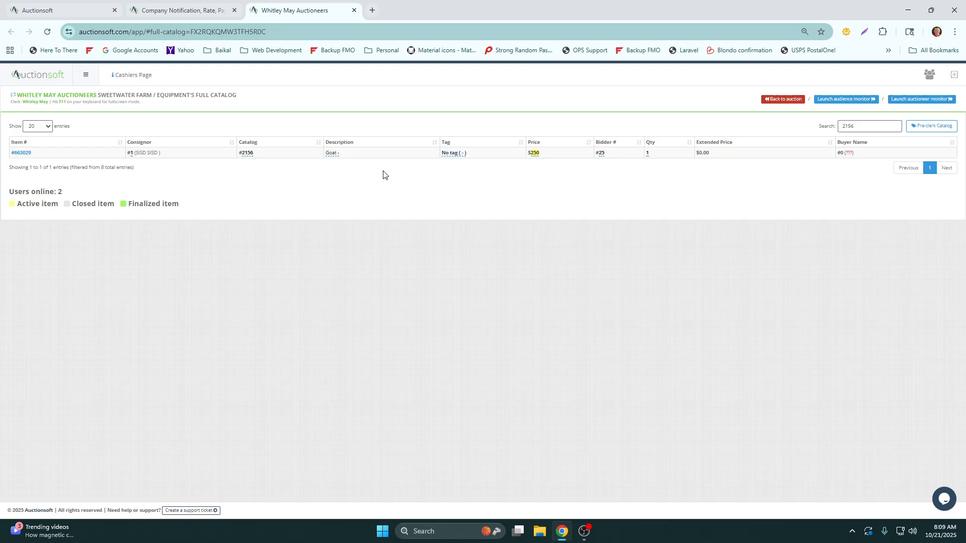
Search the catalog for lot 2187 and clear the search
left_click_drag(866, 128, 782, 128)
type("2187")
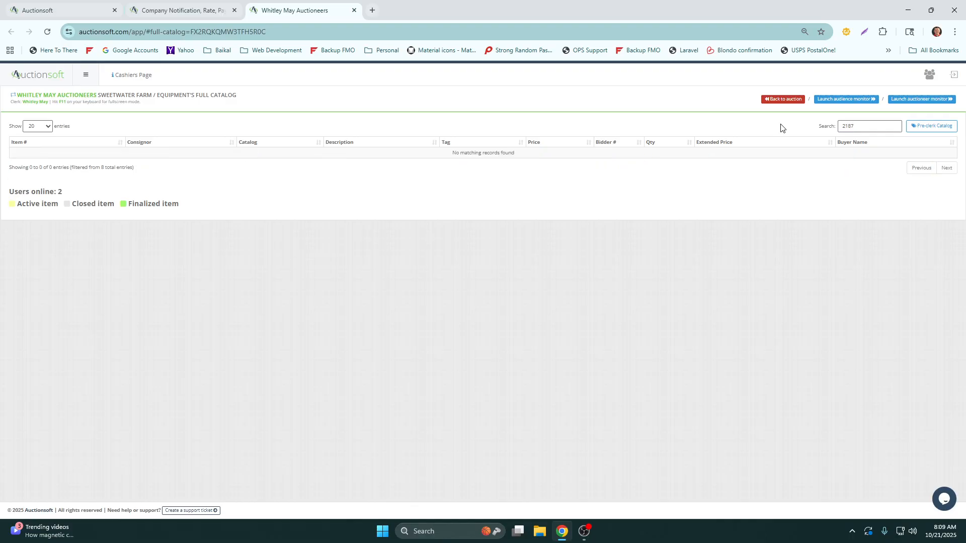
left_click_drag(868, 126, 793, 129)
key("BackSpace")
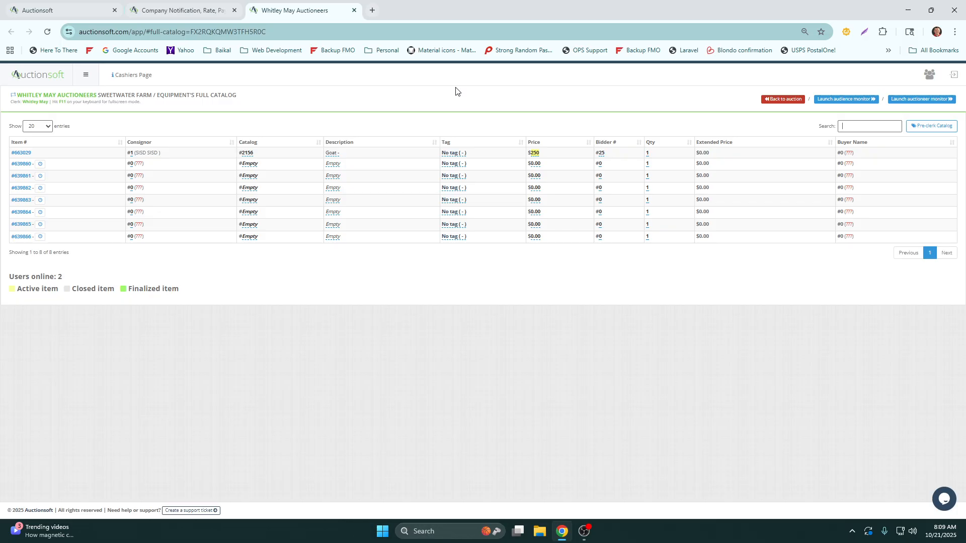
Return to the auction page and open the General ring's clerking grid, acknowledging the connection notice
left_click(182, 11)
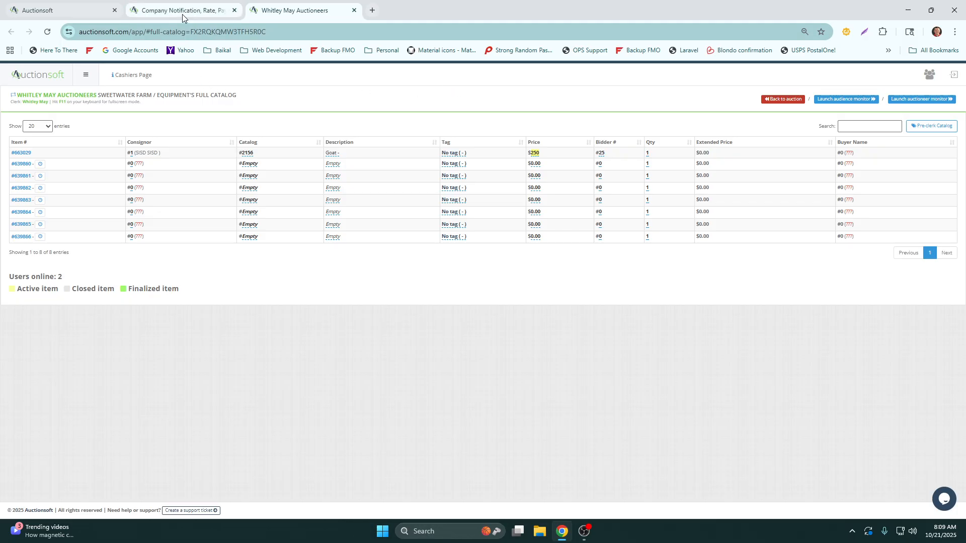
left_click(295, 11)
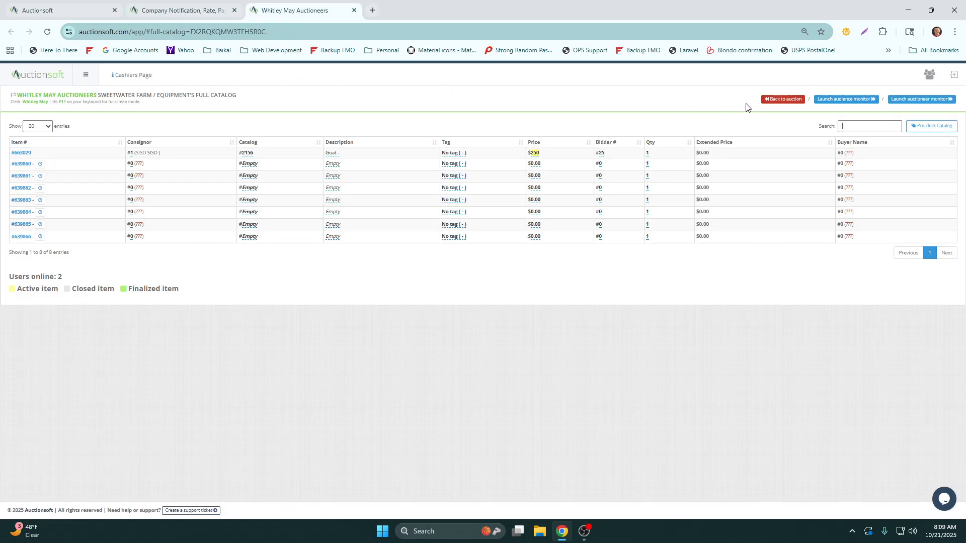
left_click(769, 107)
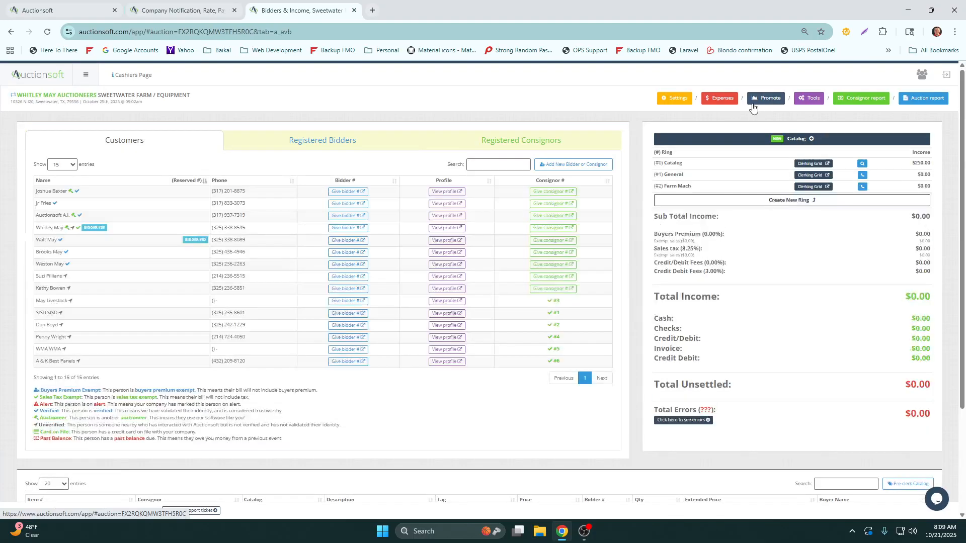
triple_click(692, 177)
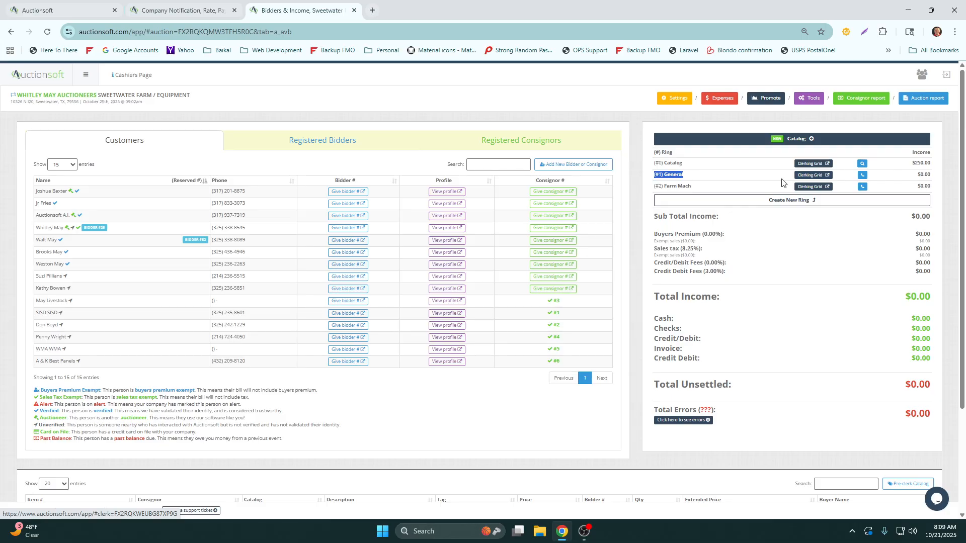
left_click_drag(694, 188, 655, 190)
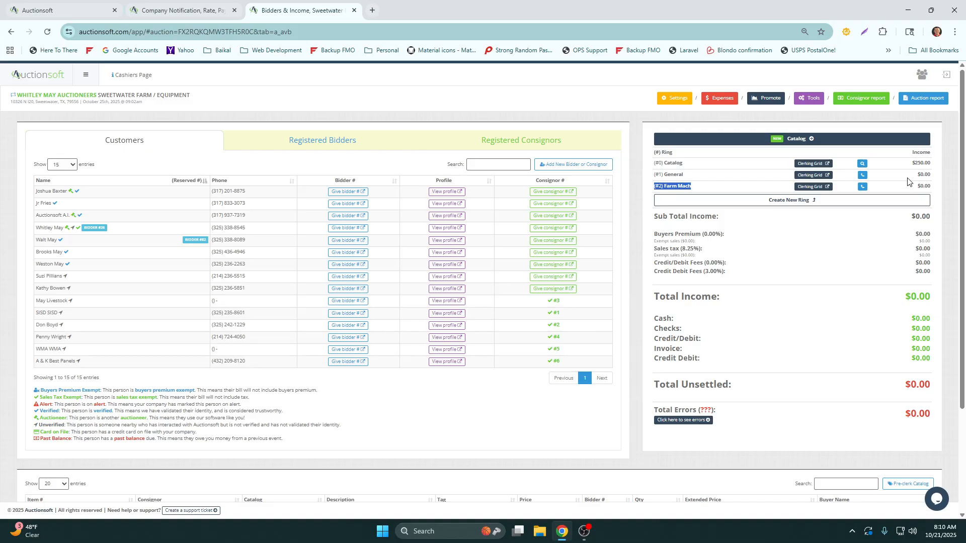
left_click(814, 176)
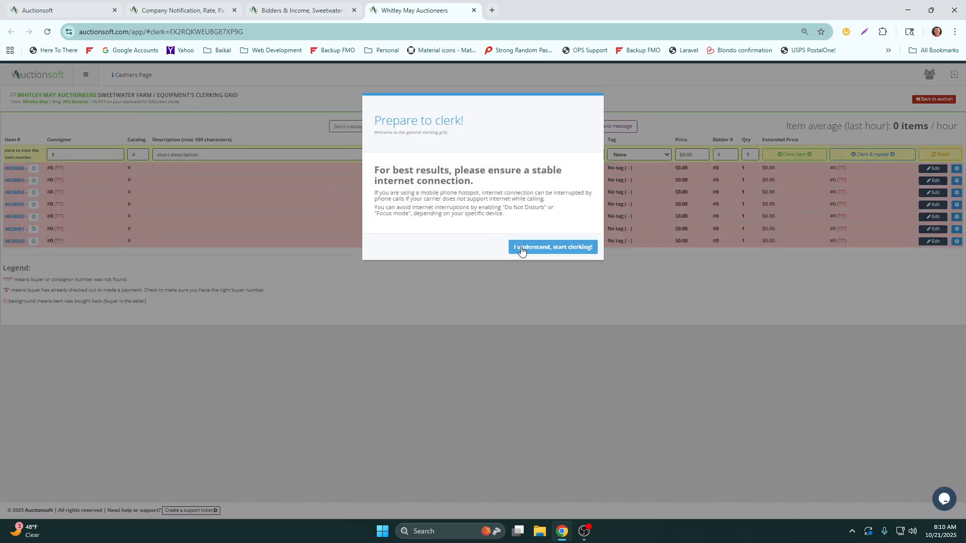
left_click(548, 255)
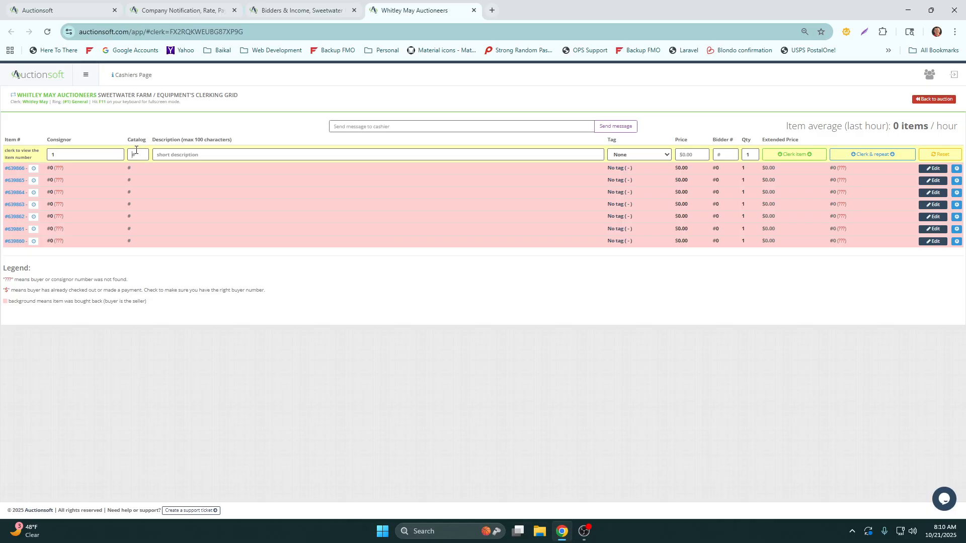
Clerk an item for consignor 1 described as sample, with price 10, bidder number 99 and quantity 1
left_click(85, 155)
type("sampl")
type("10")
key("Tab")
type("99")
key("Tab")
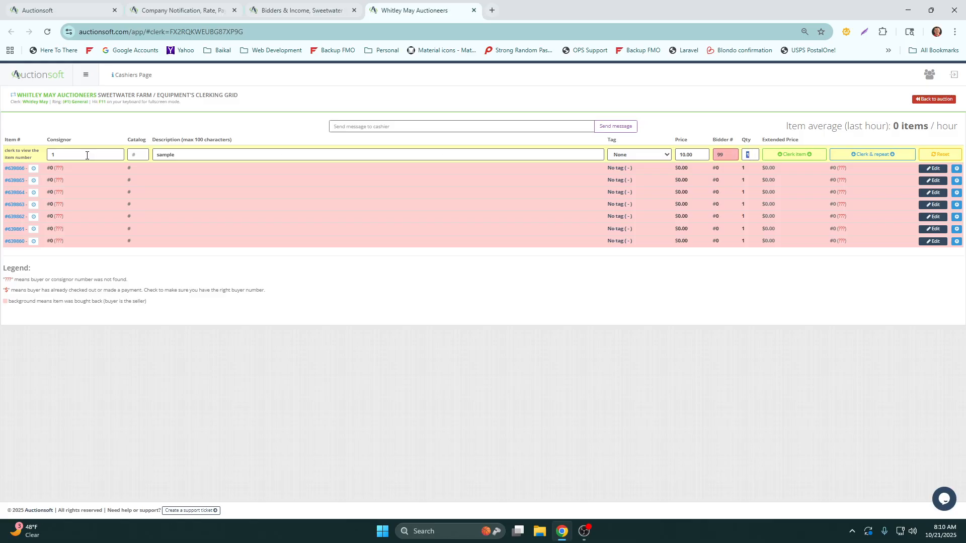
key("Tab")
key("Return")
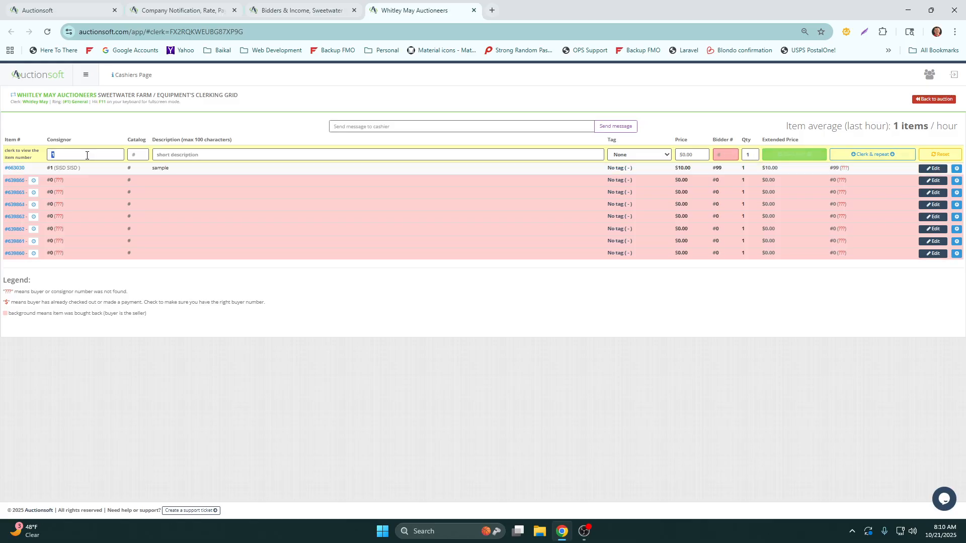